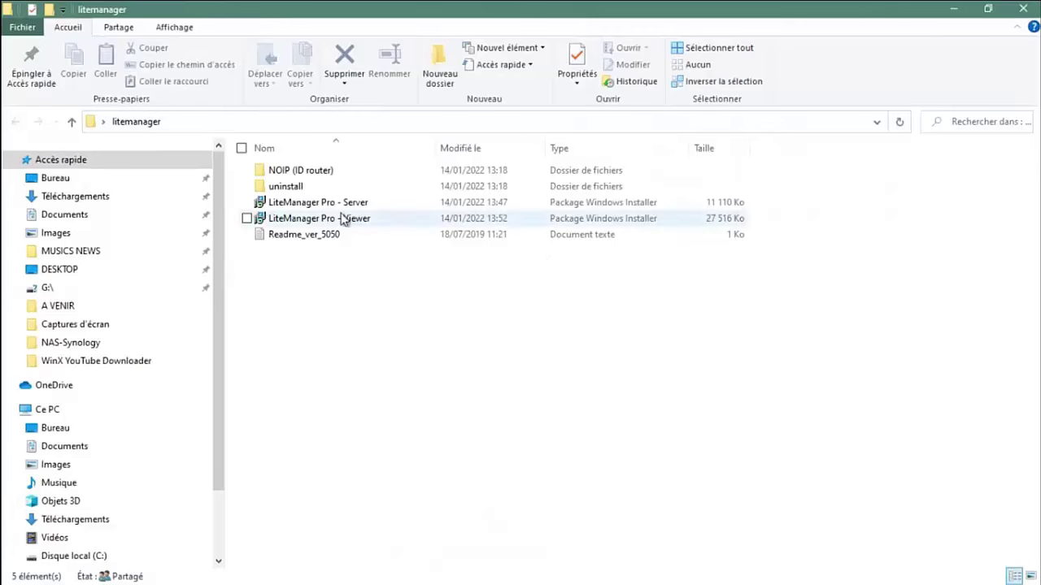
double_click(321, 204)
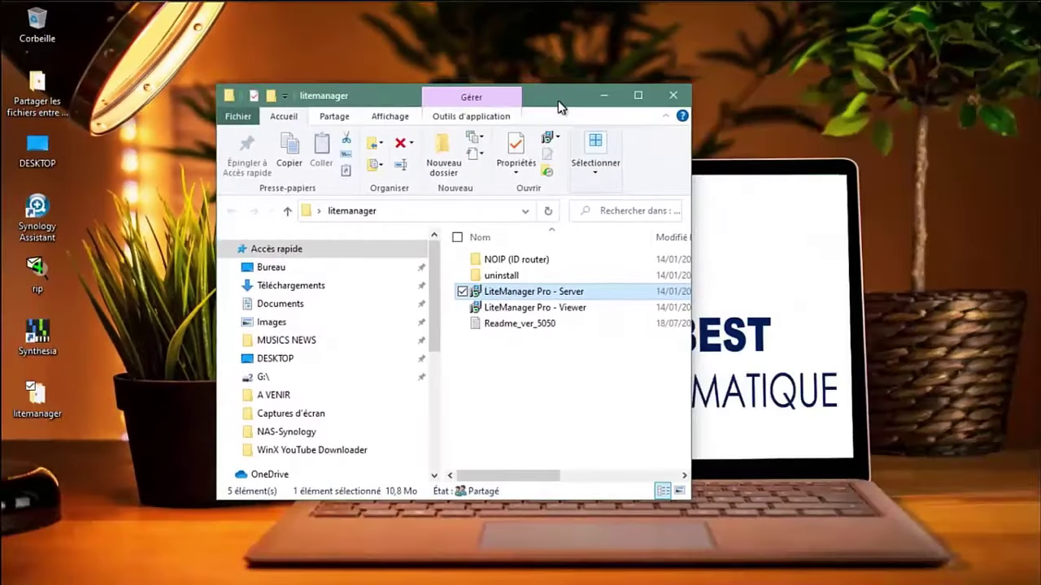
left_click_drag(557, 106, 530, 89)
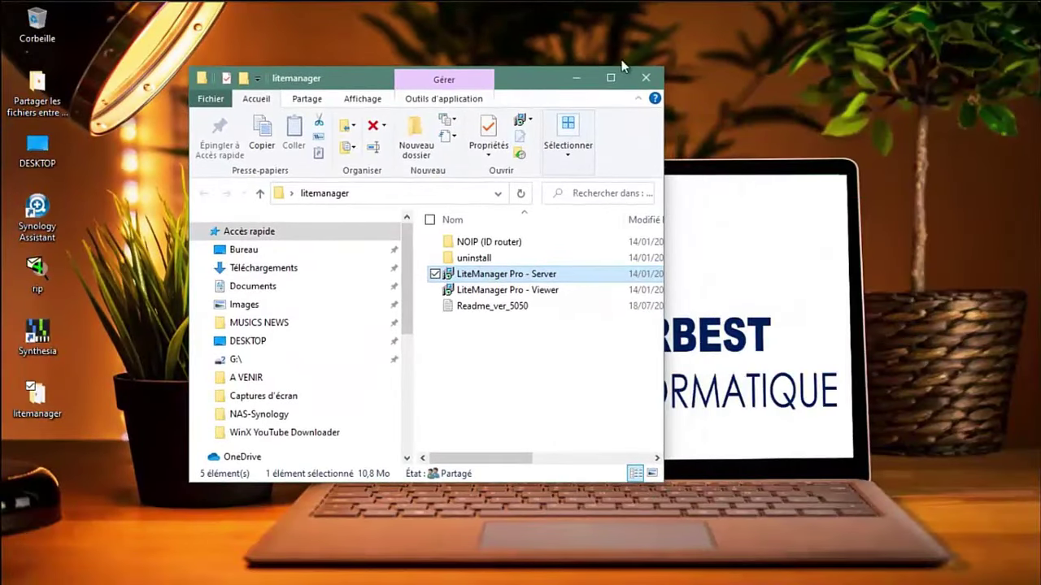
right_click(709, 66)
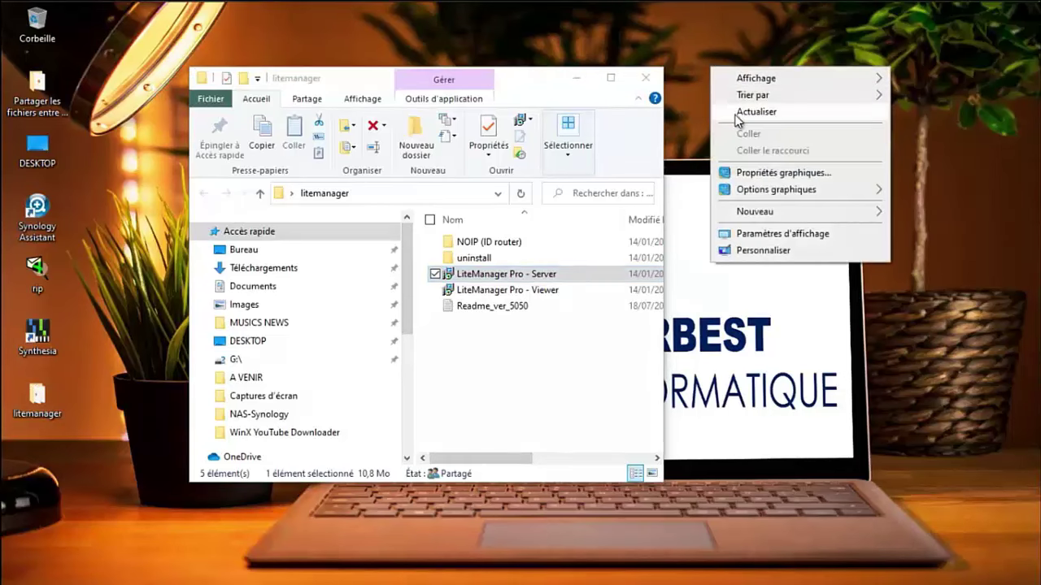
left_click(734, 114)
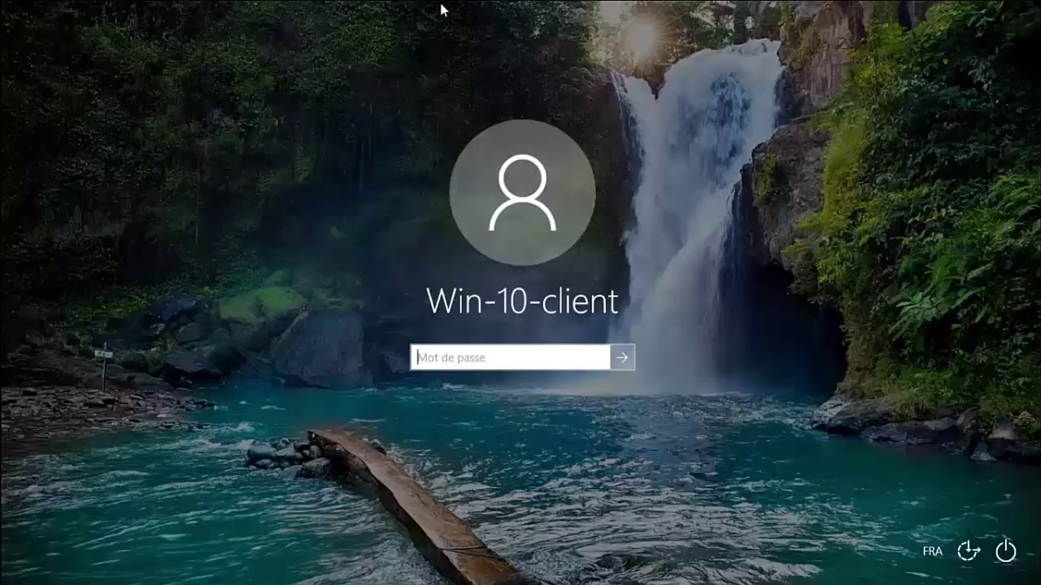
- Sign in to the Win-10-client Windows session by entering the account password
type("••")
key("BackSpace")
key("BackSpace")
type("••••••••")
key("Return")
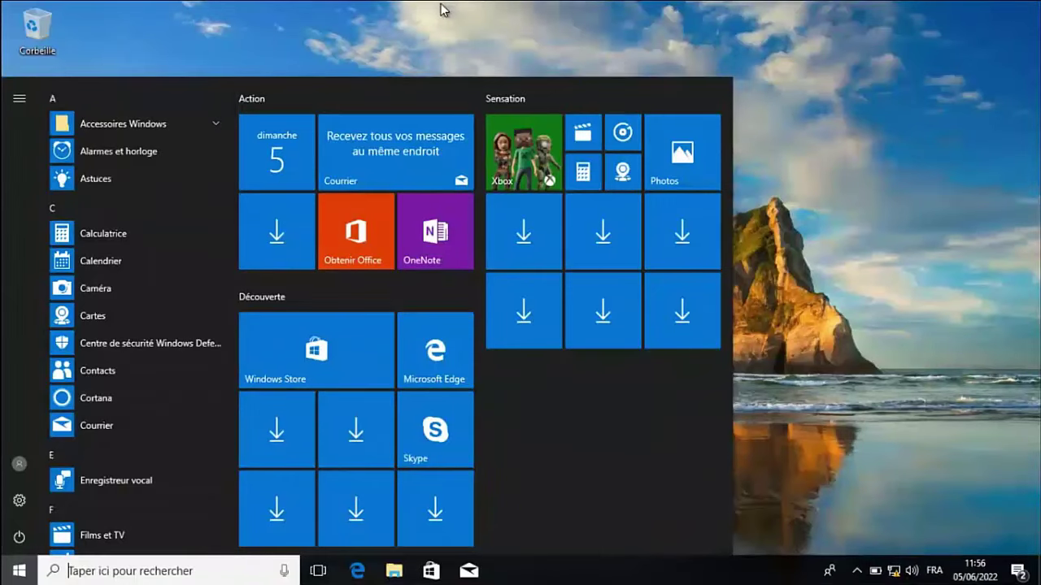
- Dismiss the Start menu, then open the litemanager folder from the refreshed desktop and refresh its file list
key("super")
key("shift+F10")
key("Down")
key("Down")
key("Down")
key("Return")
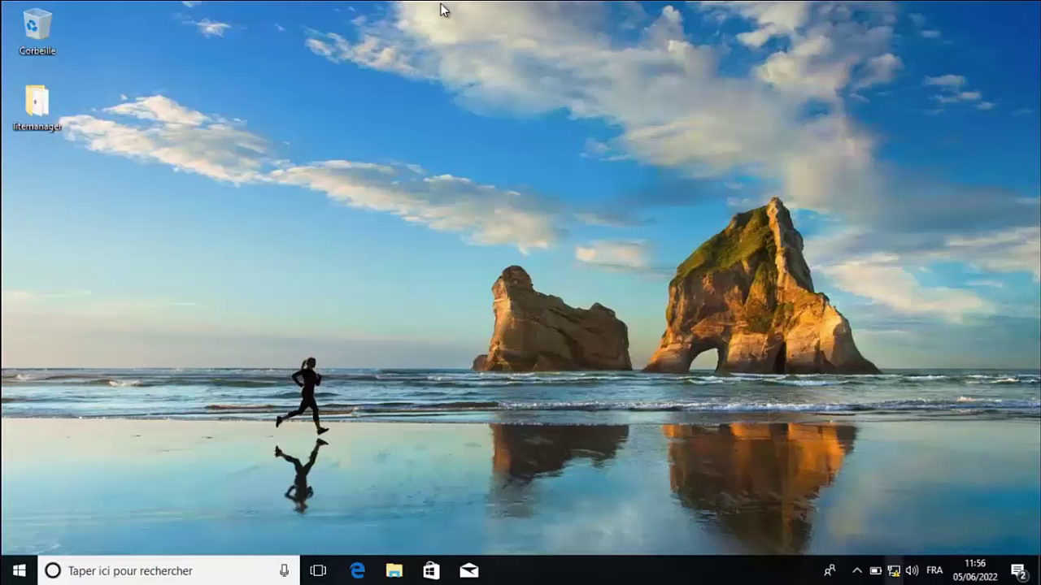
key("Down")
key("Down")
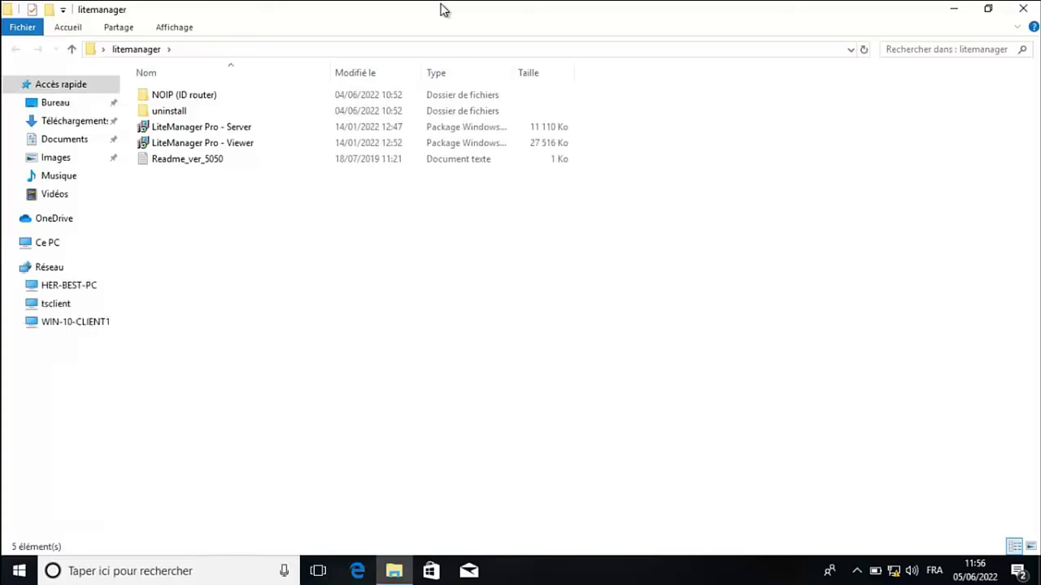
right_click(265, 190)
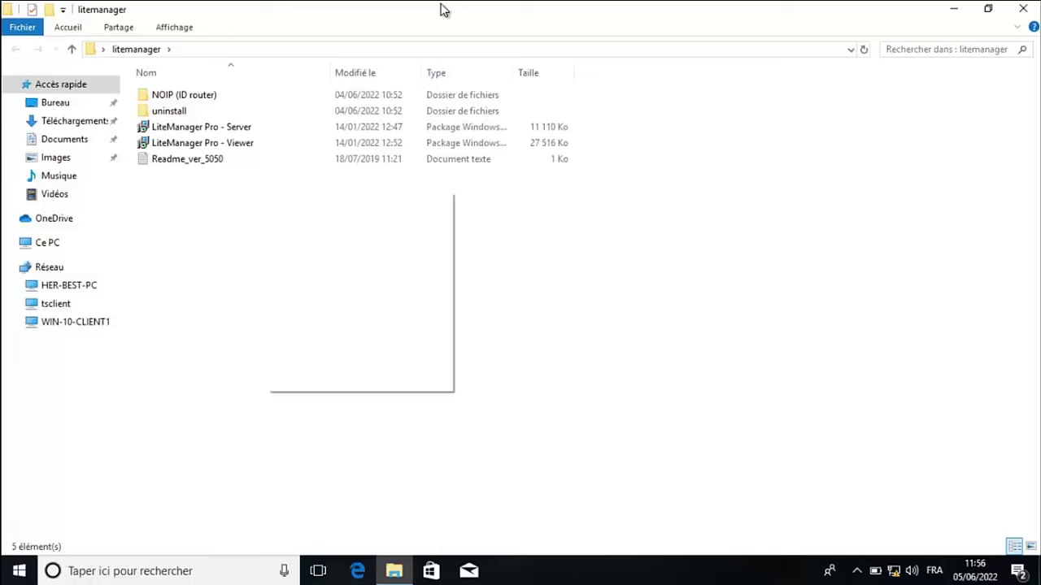
left_click(312, 252)
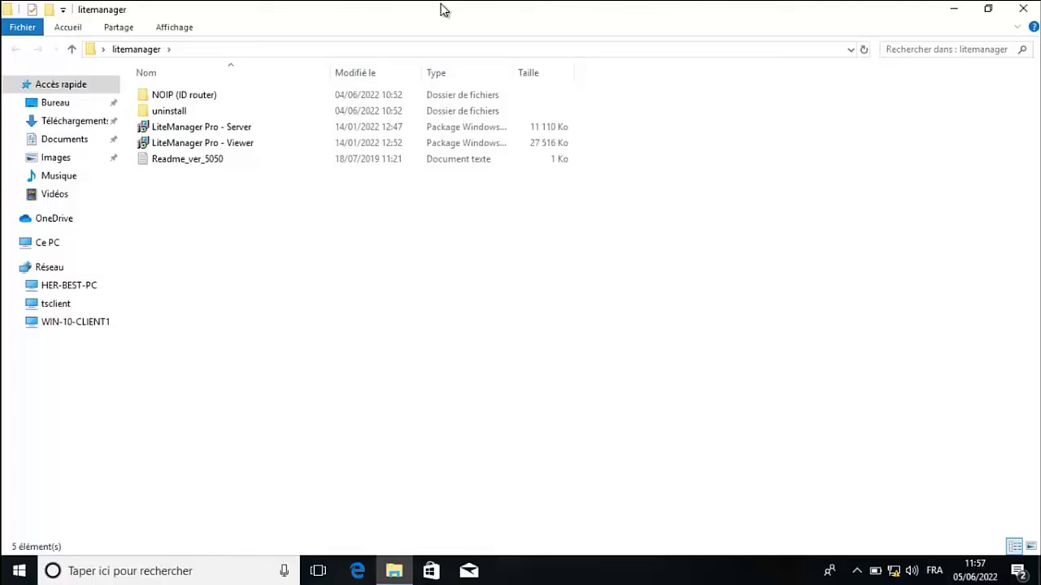
- Launch the LiteManager Pro - Server installer package from the litemanager folder
key("Up")
key("Up")
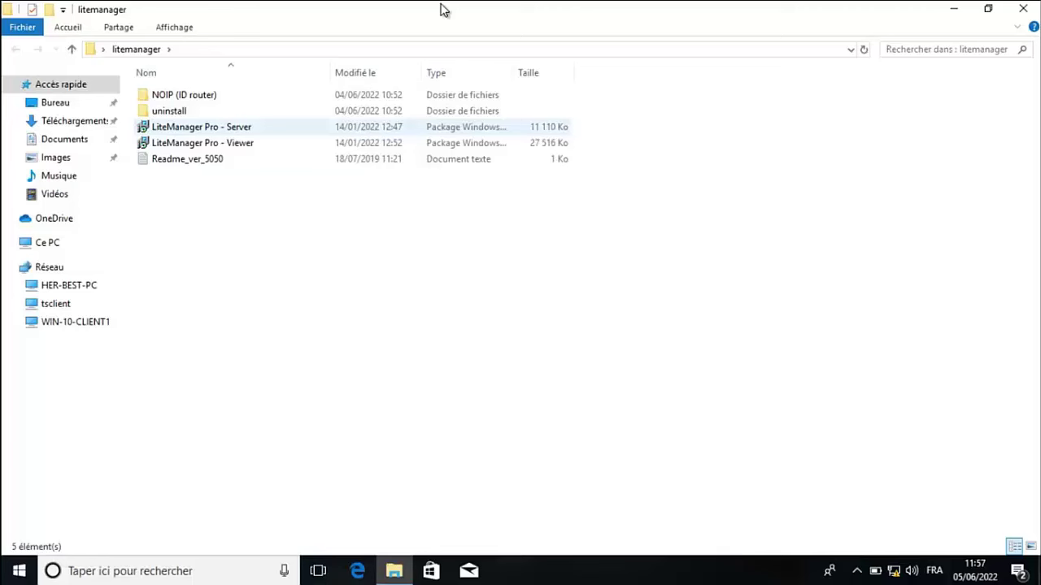
left_click(202, 127)
key("Return")
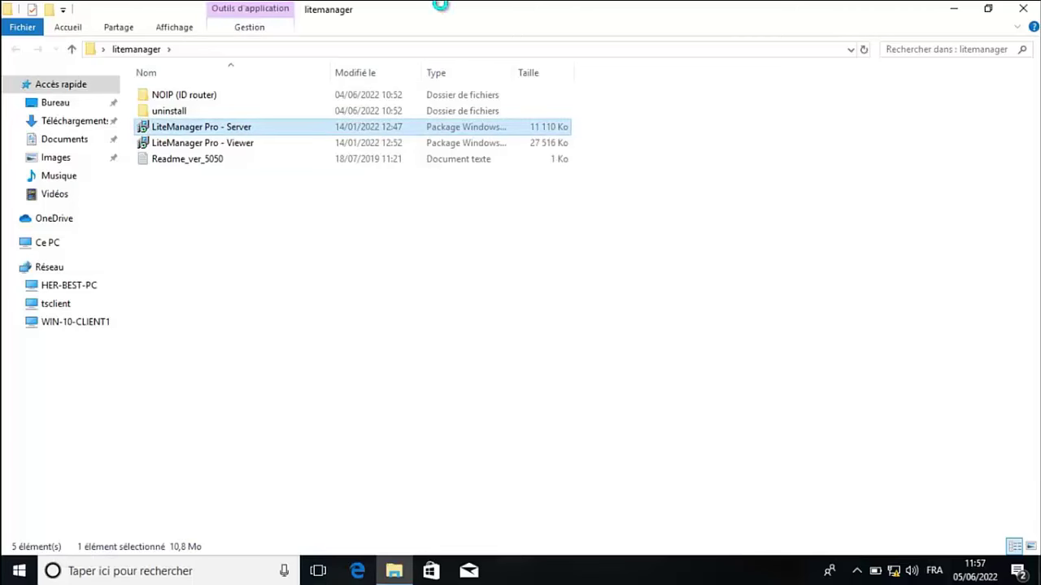
key("shift+F10")
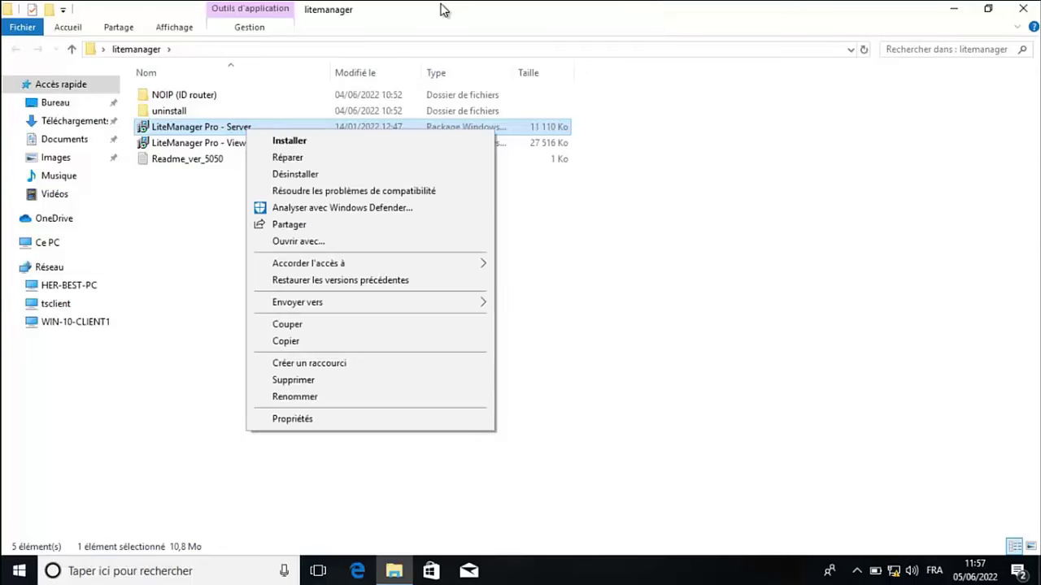
key("Return")
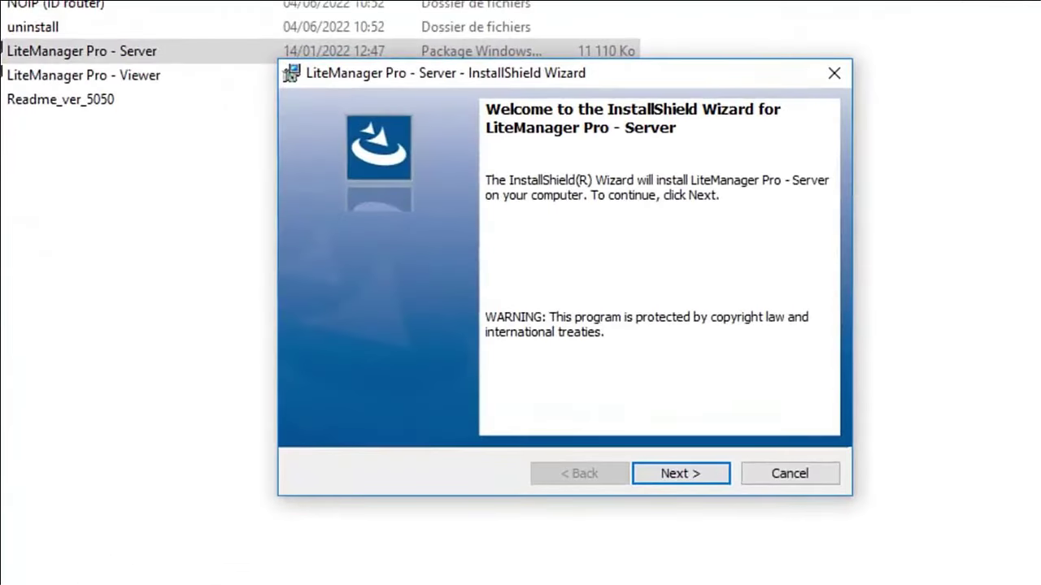
- Accept the license agreement and keep the default destination folder C:\Program Files (x86)\LiteManager Pro - Server\
left_click(681, 474)
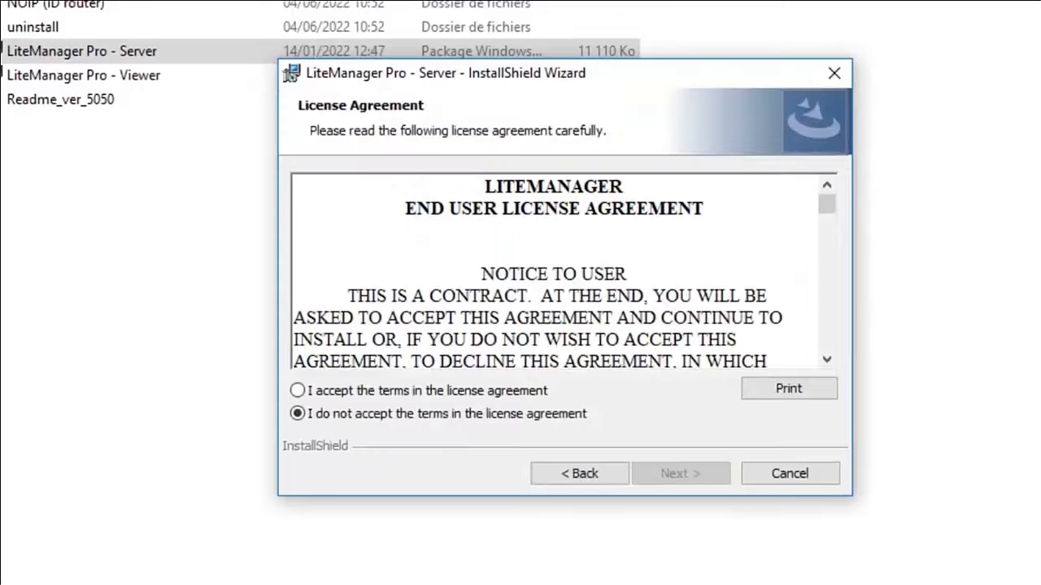
left_click(298, 391)
key("Return")
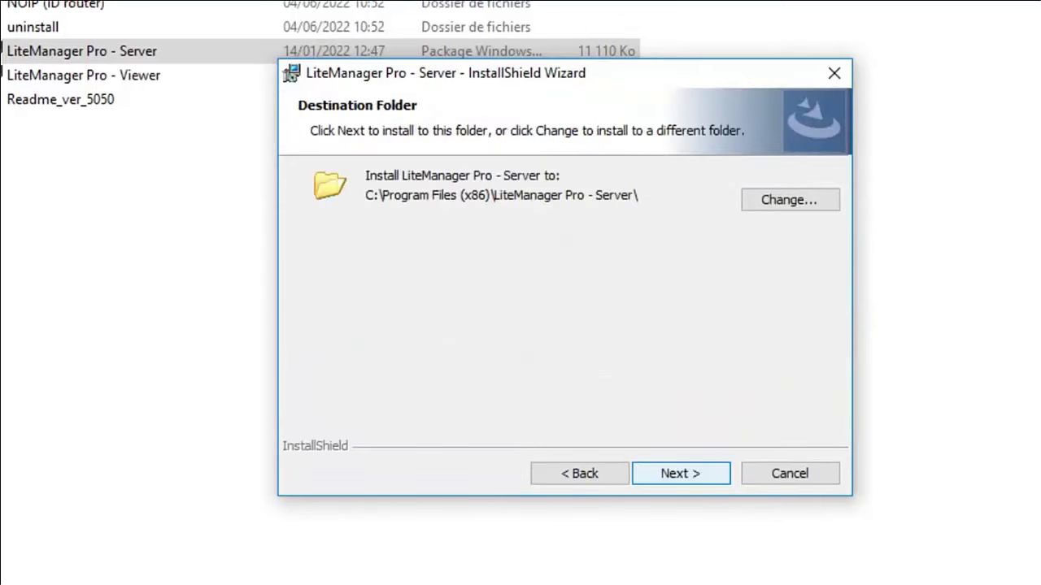
key("Return")
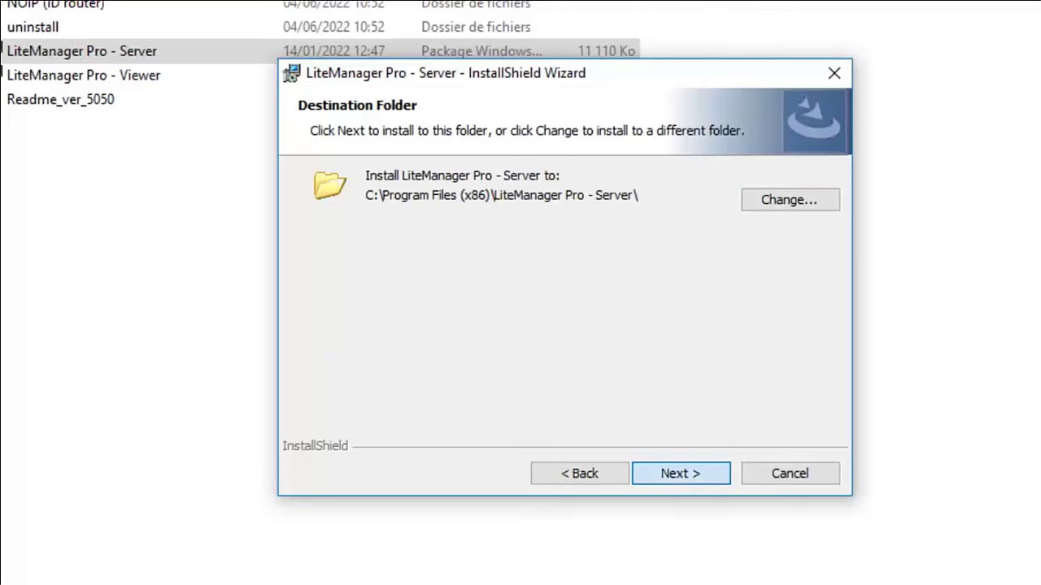
key("Return")
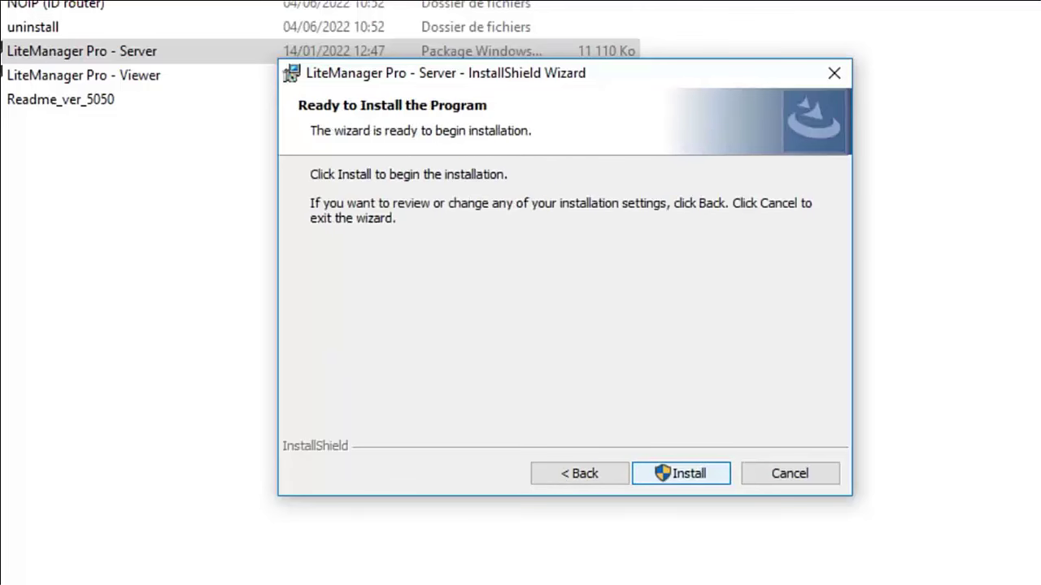
- Start the installation and authorize LiteManager Pro - Server and ROMServer.exe to make changes to the computer
key("Return")
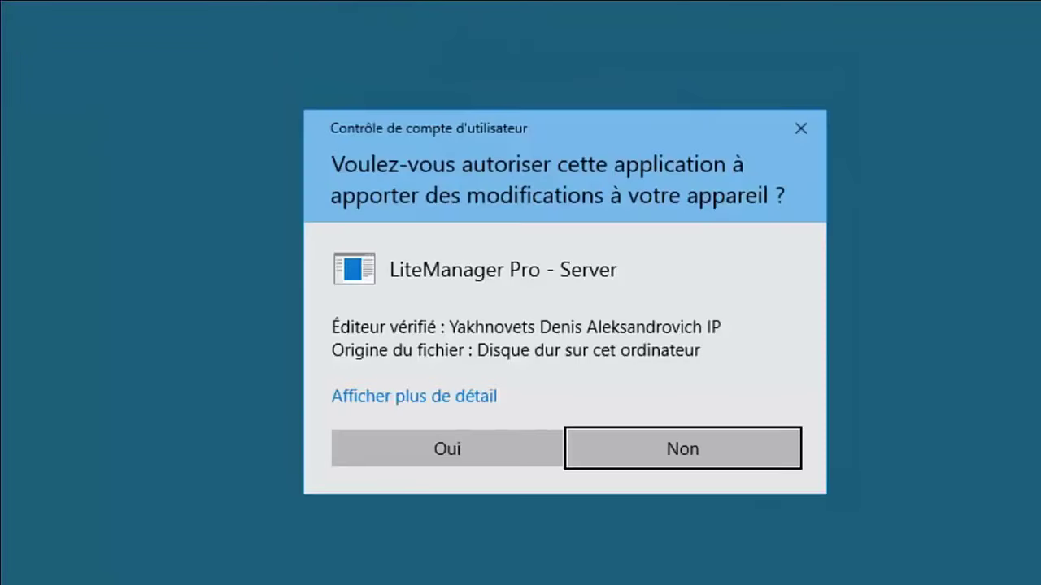
left_click(446, 448)
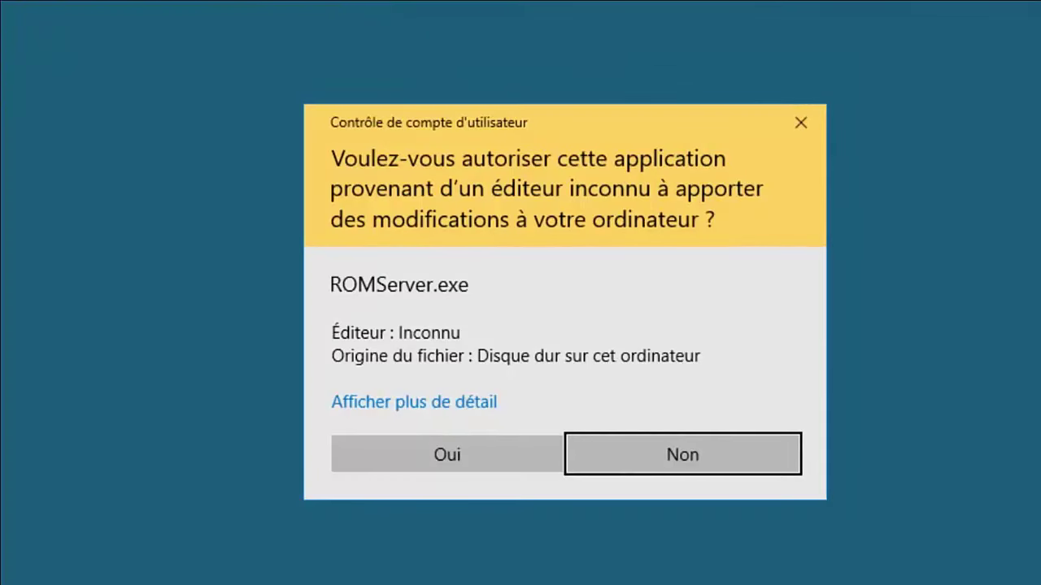
left_click(447, 455)
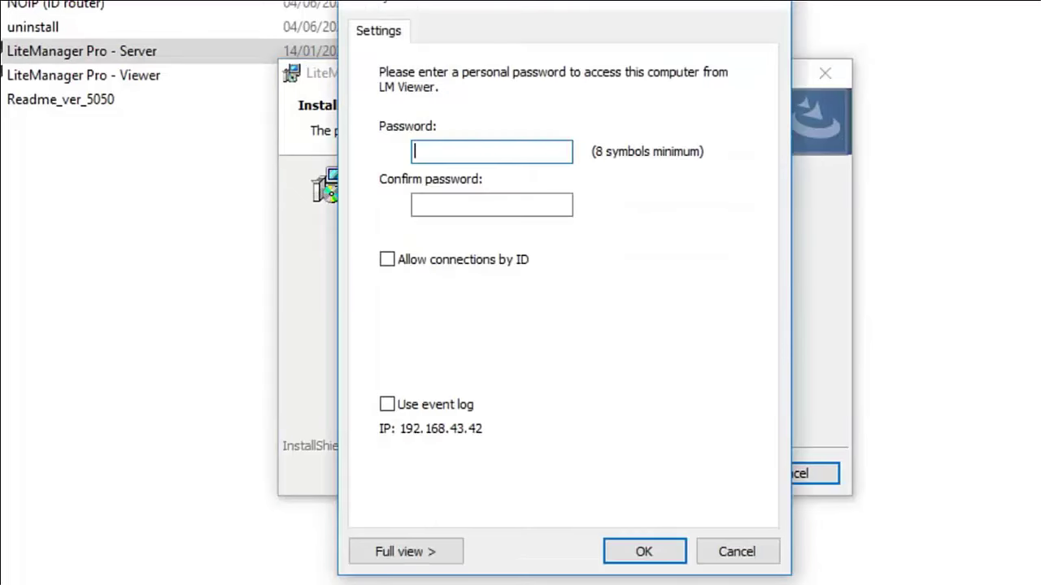
- Enter and confirm the personal access password for LM Viewer in the Security settings
left_click_drag(553, 64, 690, 71)
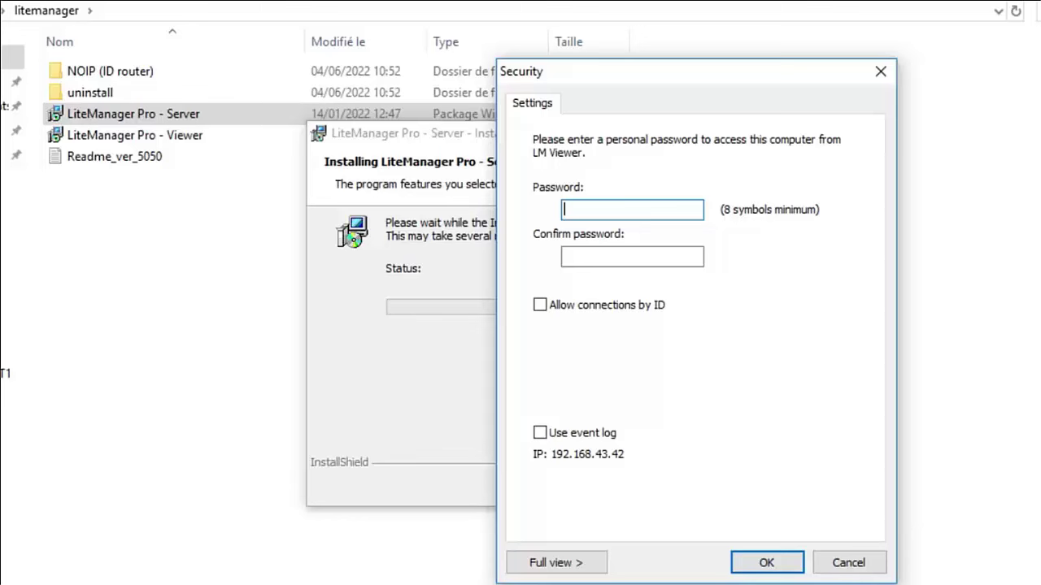
type("********")
left_click(631, 257)
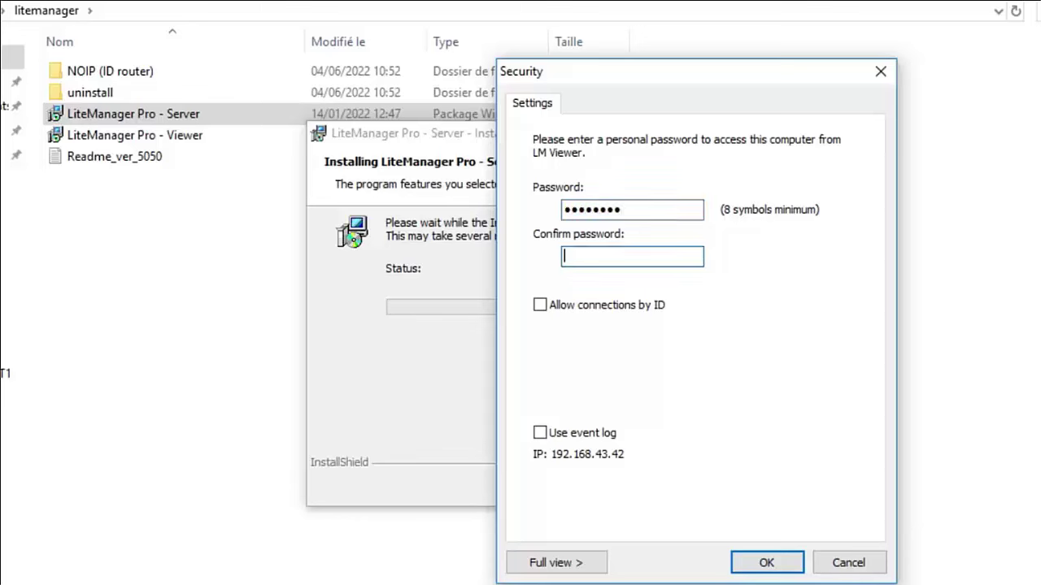
type("********")
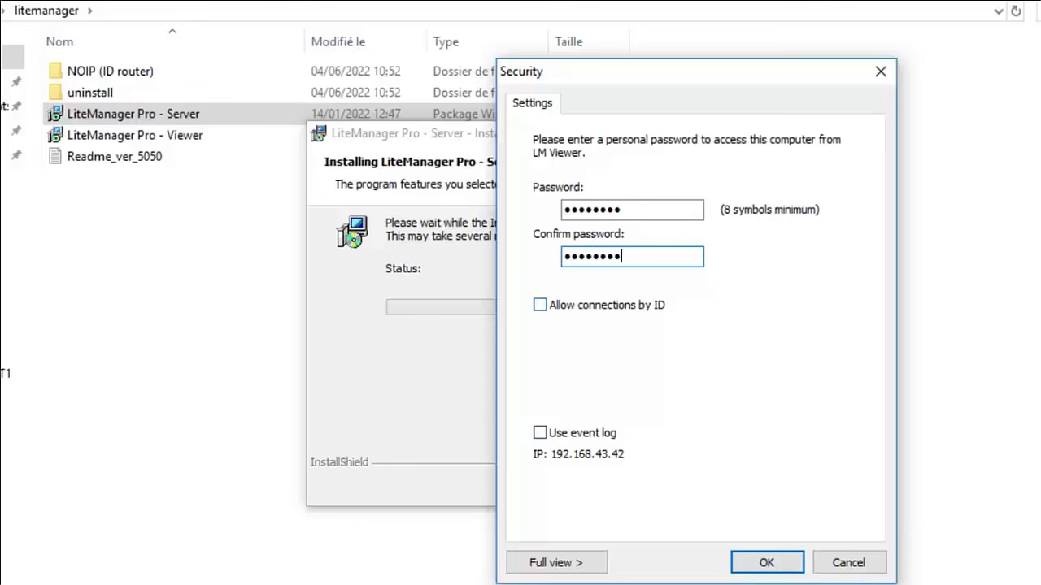
left_click(540, 305)
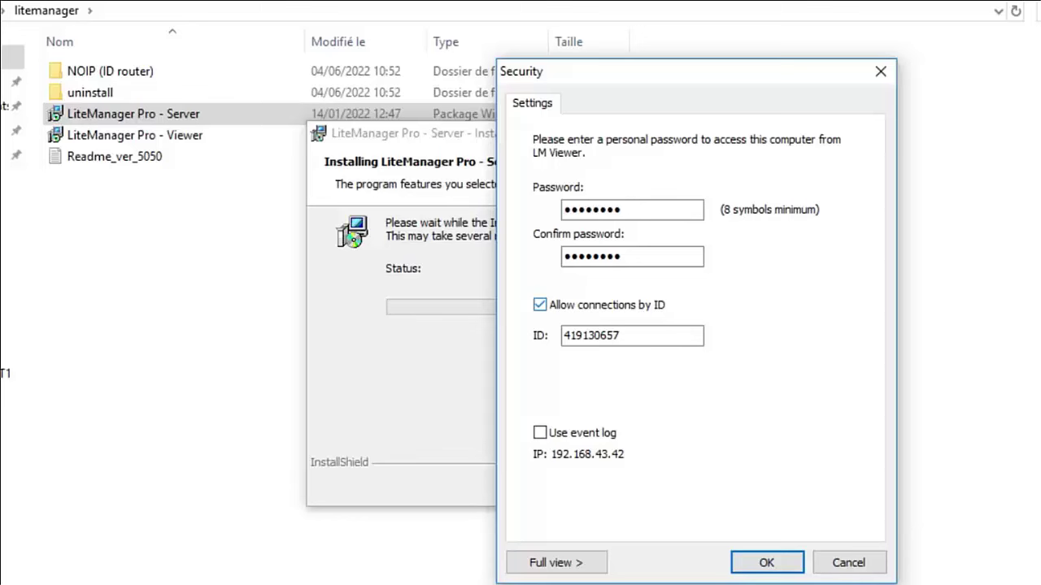
left_click(632, 334)
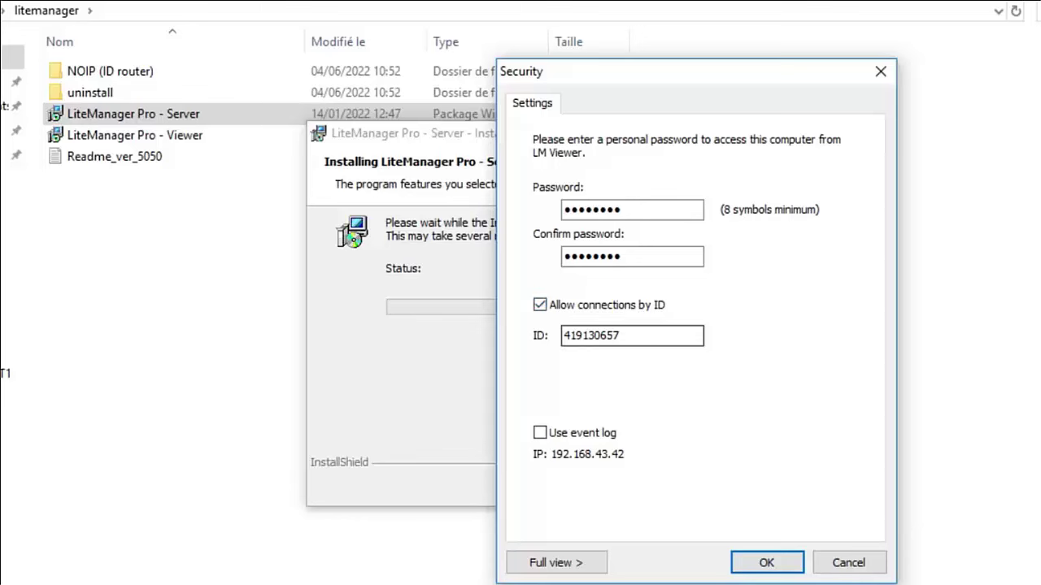
double_click(592, 335)
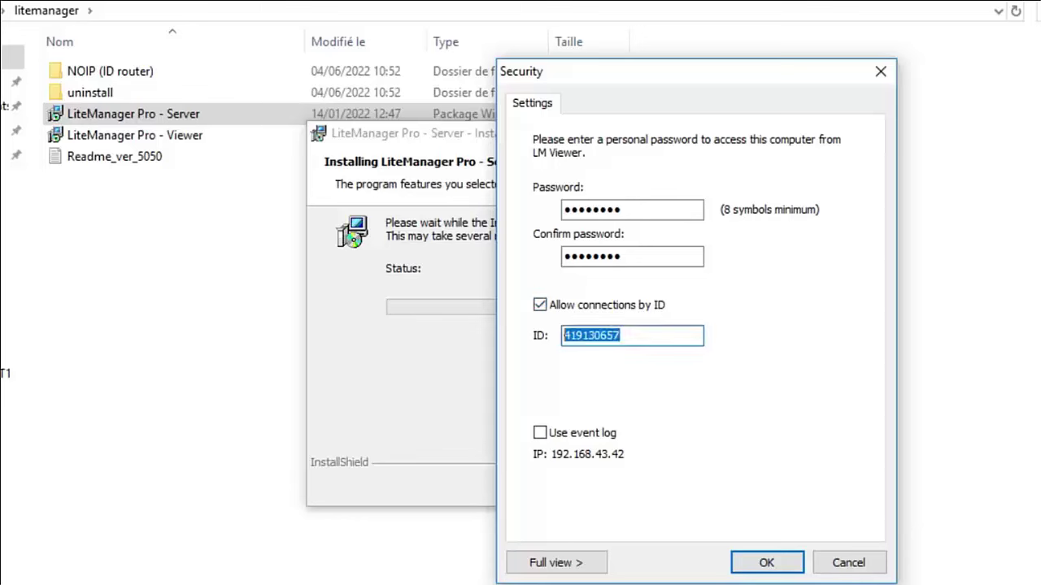
type("v")
key("BackSpace")
type("i-_")
key("BackSpace")
key("BackSpace")
key("BackSpace")
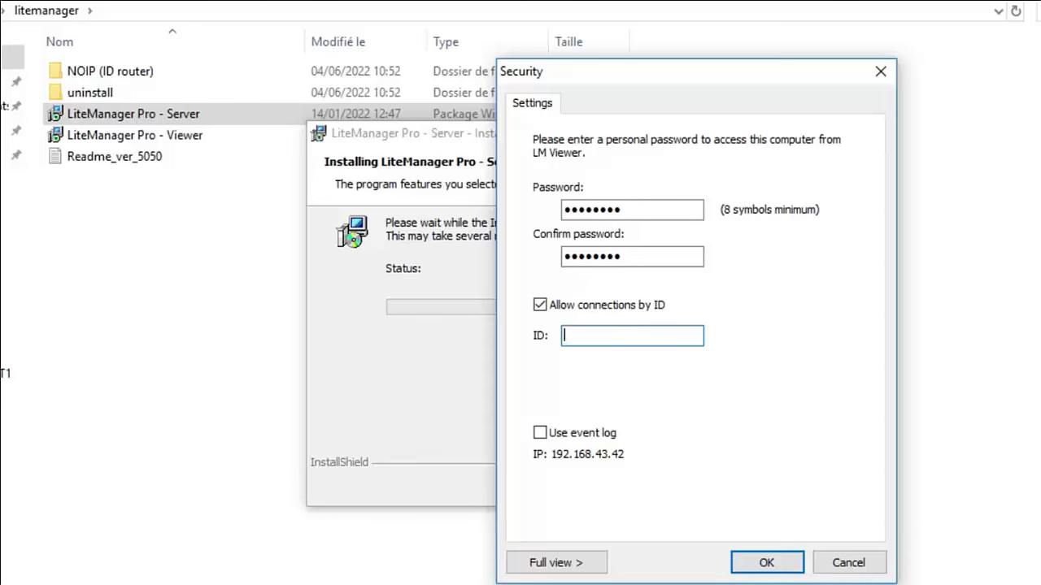
left_click(540, 305)
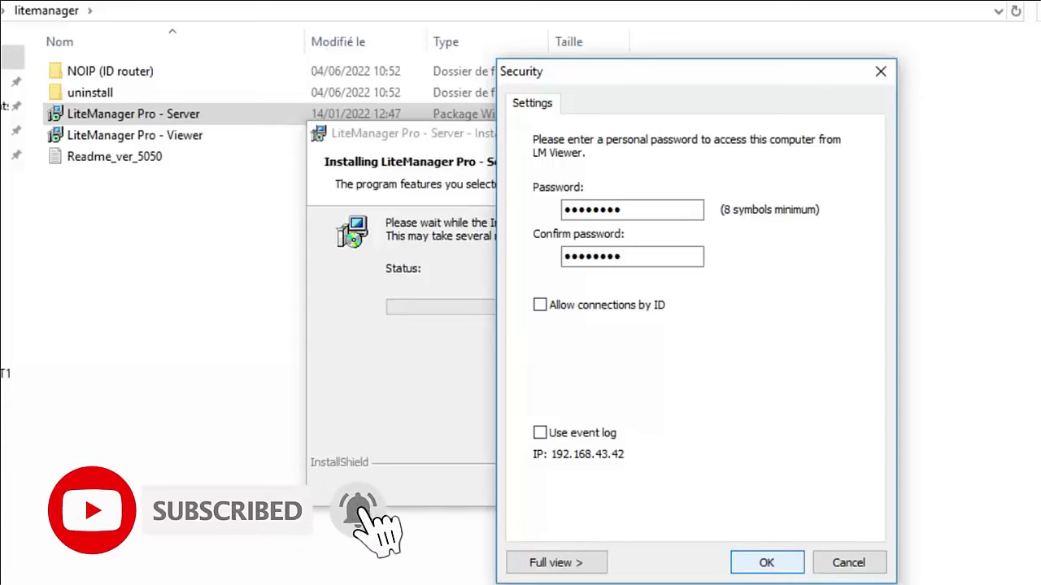
- Apply the security settings and finish the wizard with LiteManager Pro - Server launched, authorizing ROMServer.exe
key("Return")
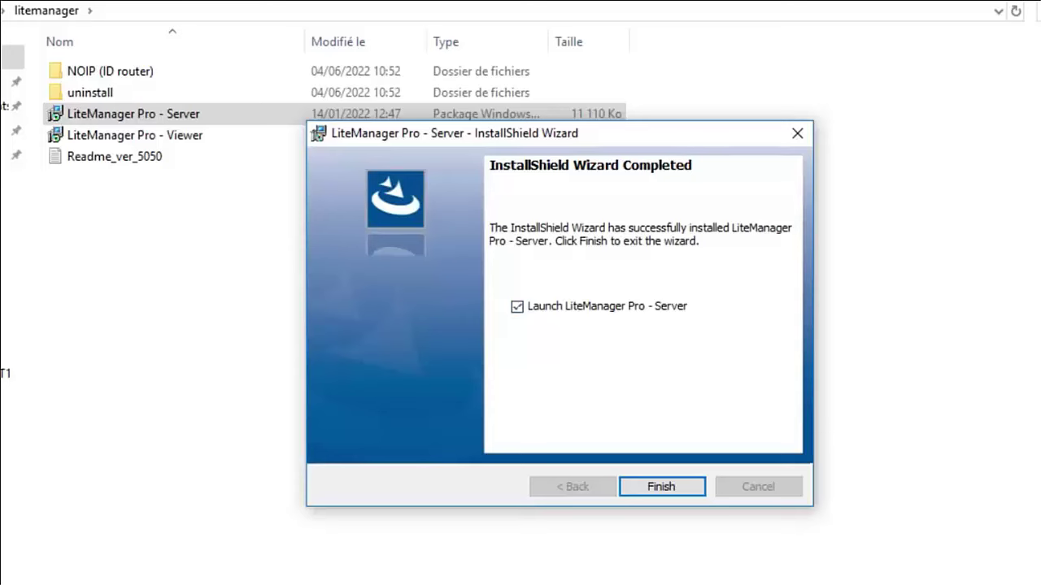
key("Return")
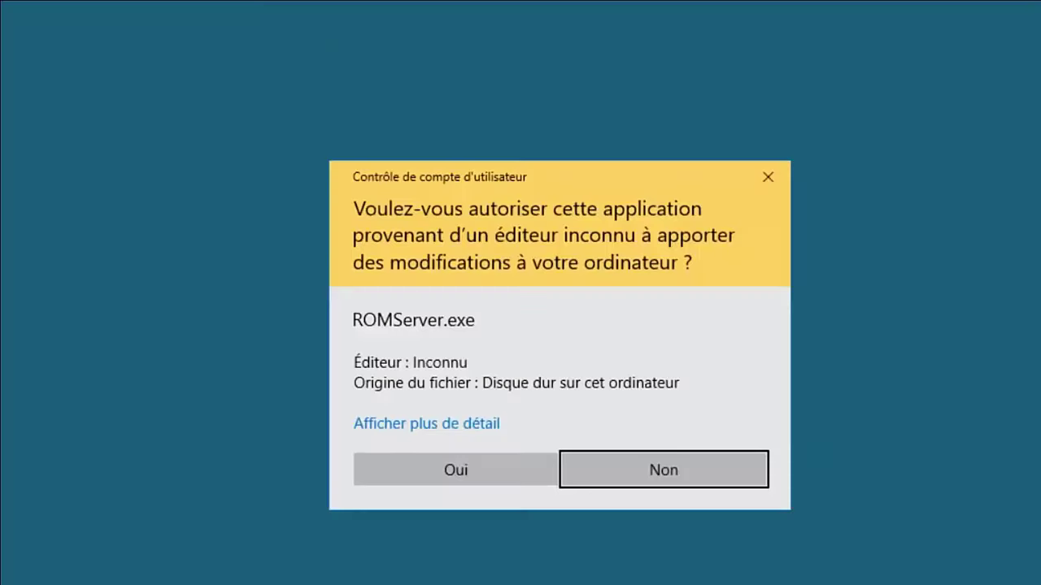
key("alt+o")
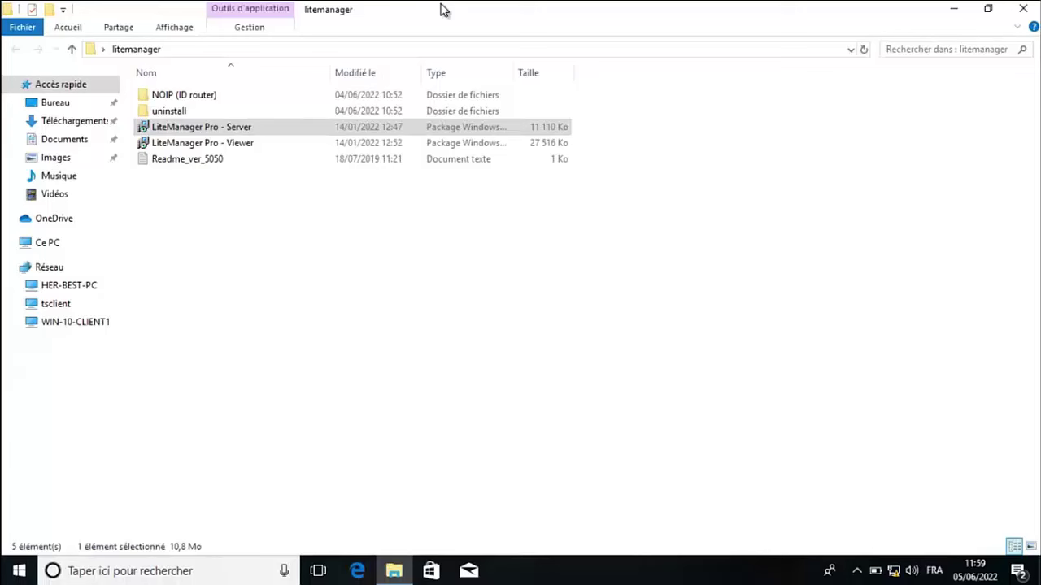
- Close the litemanager folder and check the IP address and ID details of the running LiteManager Server among the hidden icons
left_click(1023, 9)
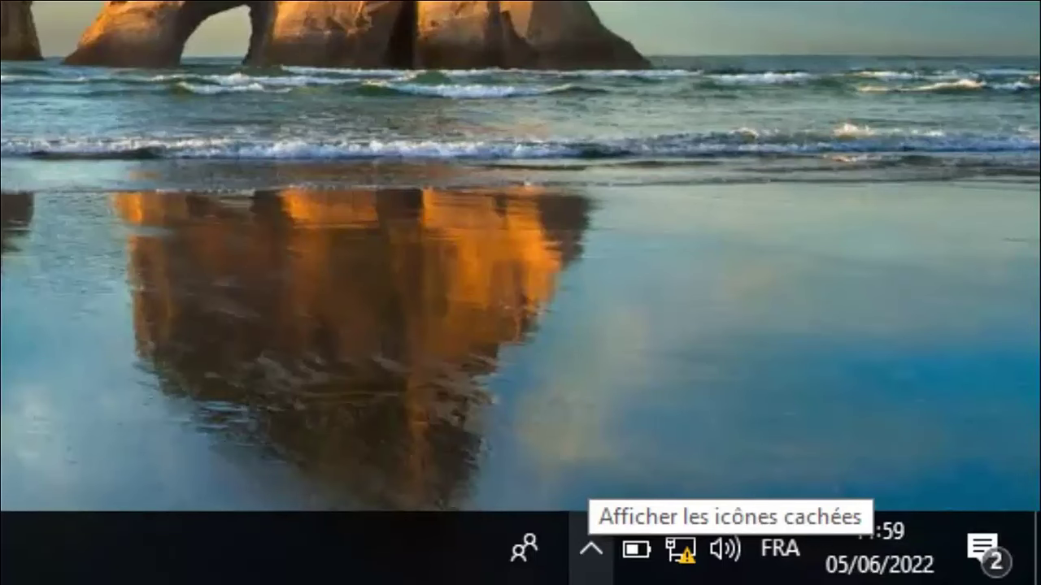
left_click(591, 550)
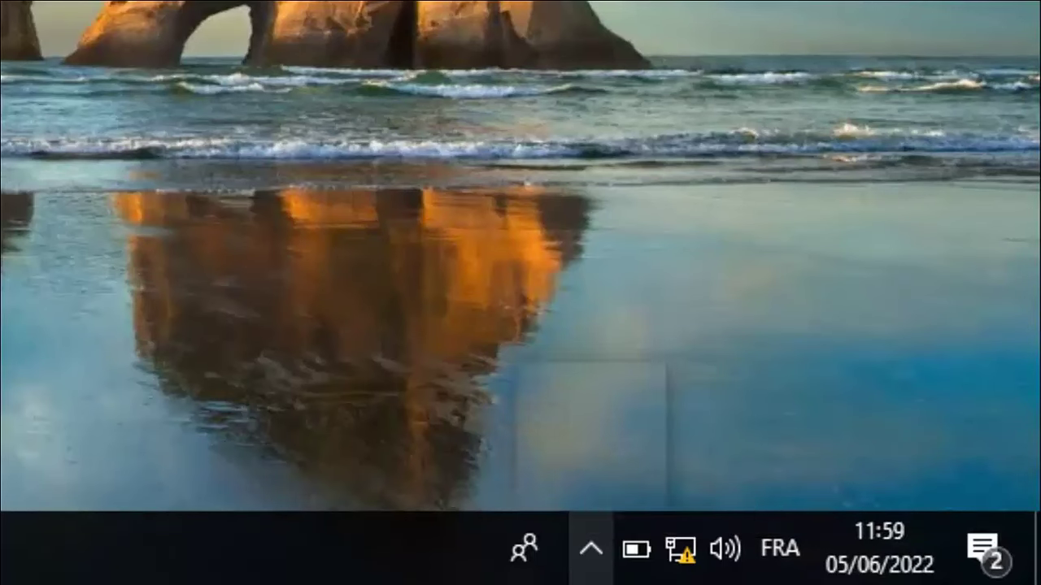
mouse_move(553, 474)
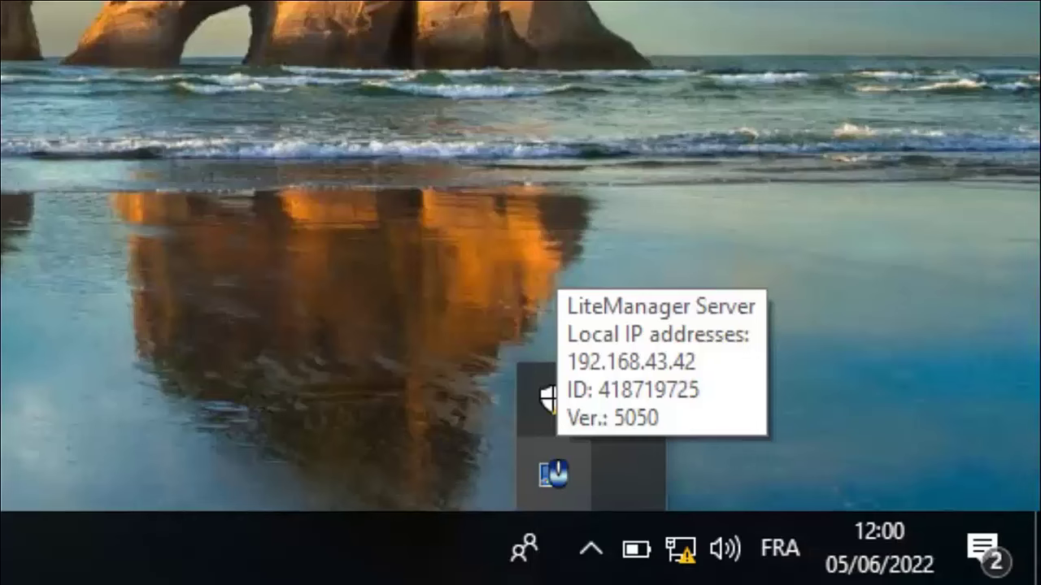
key("Escape")
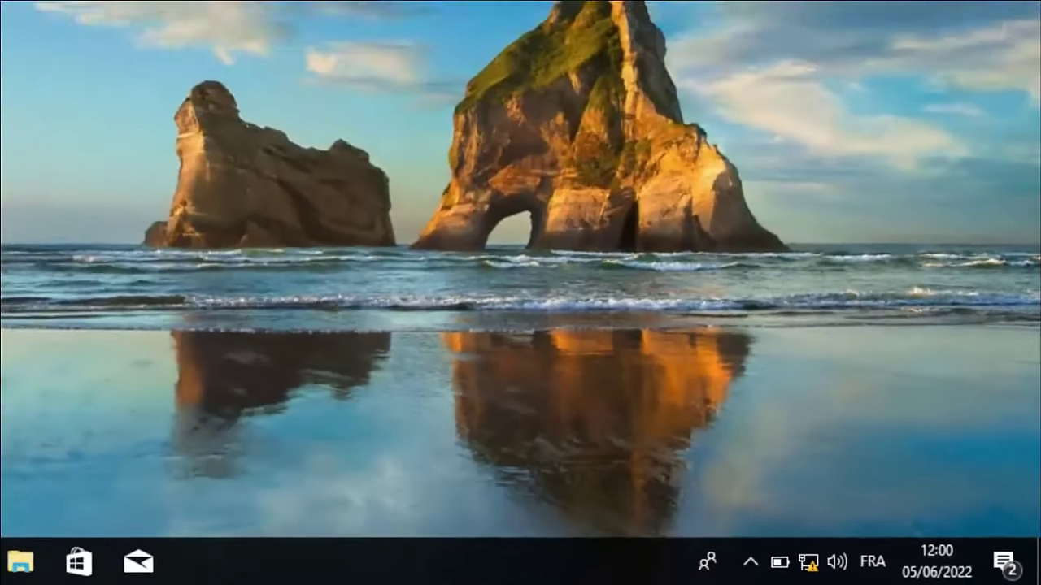
- Run ipconfig in a Command Prompt and highlight the client's IPv4 address
key("super+r")
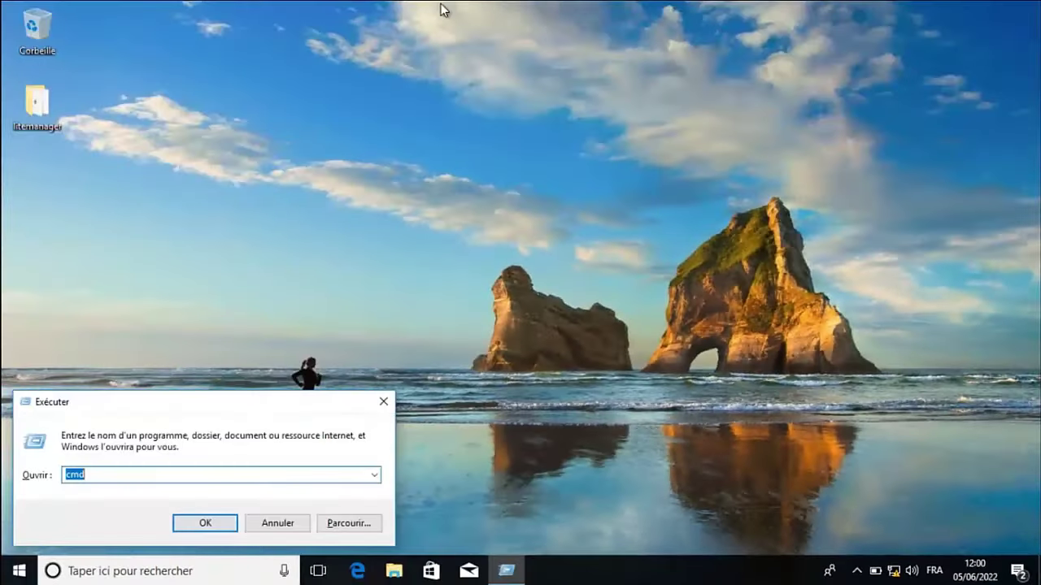
type("cmd")
key("Return")
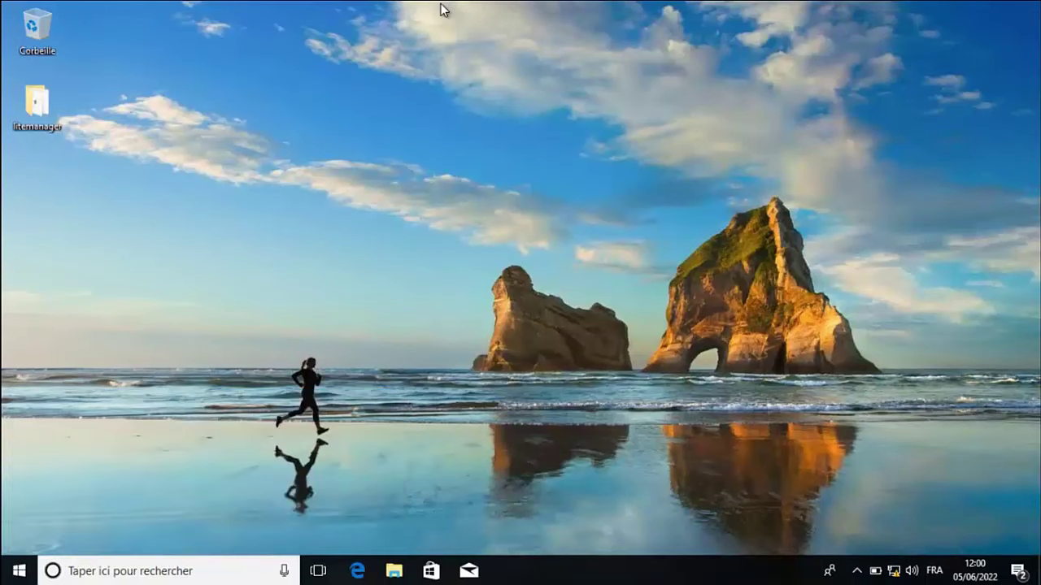
type("ipconfig")
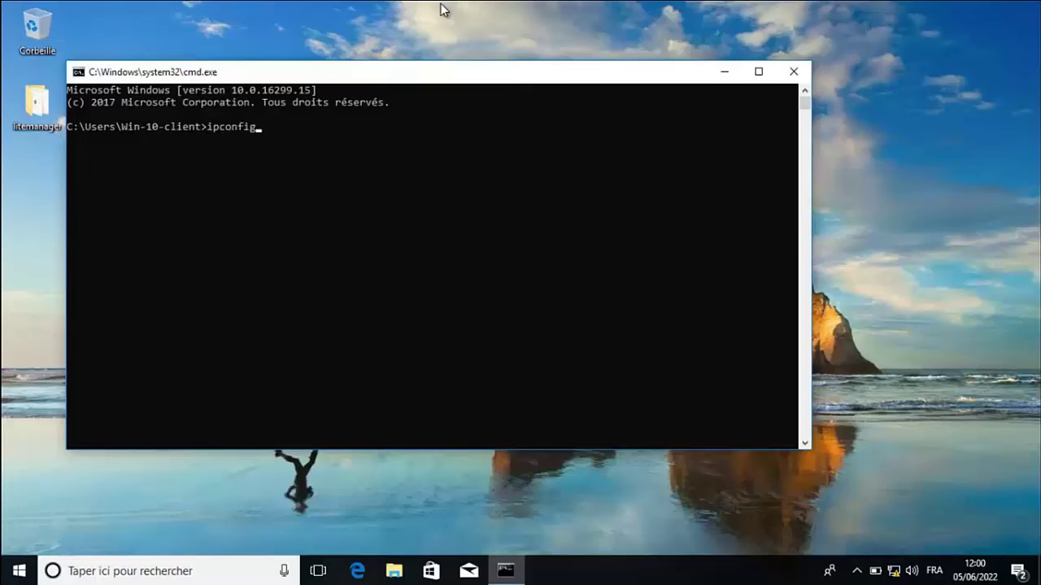
key("Return")
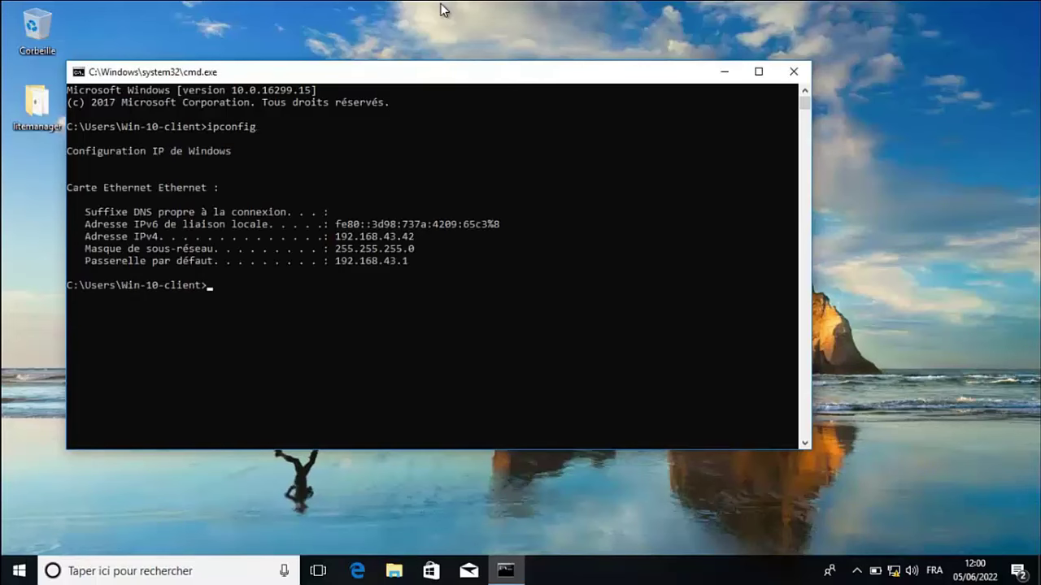
left_click_drag(423, 237, 331, 236)
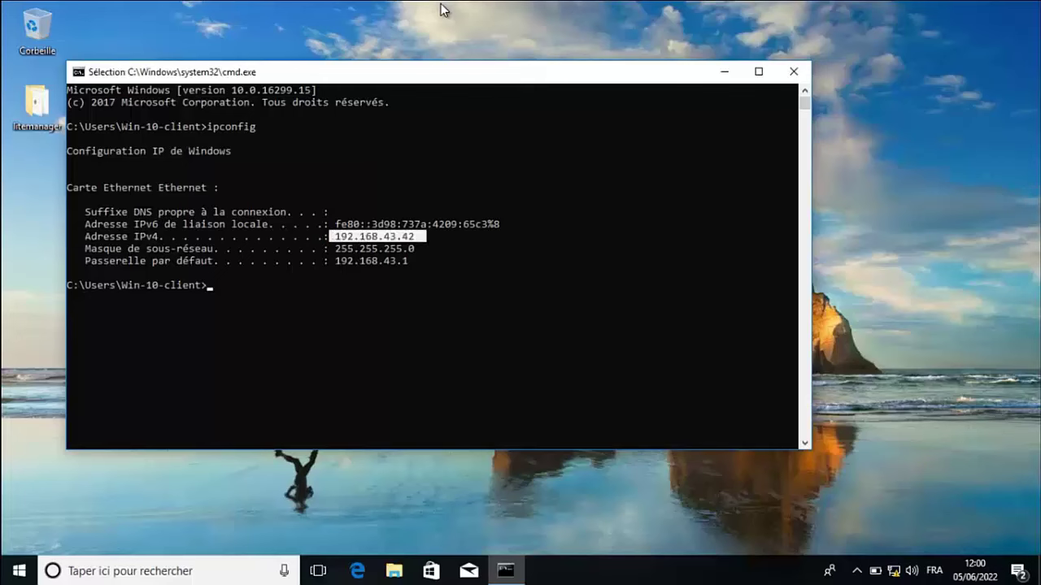